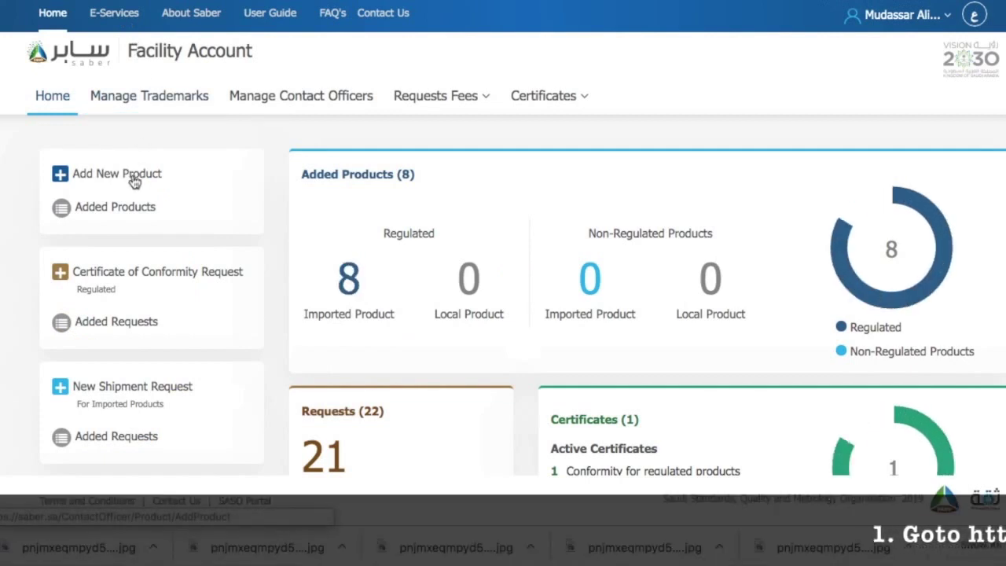
Step: Start adding a new product to the facility account
left_click(134, 182)
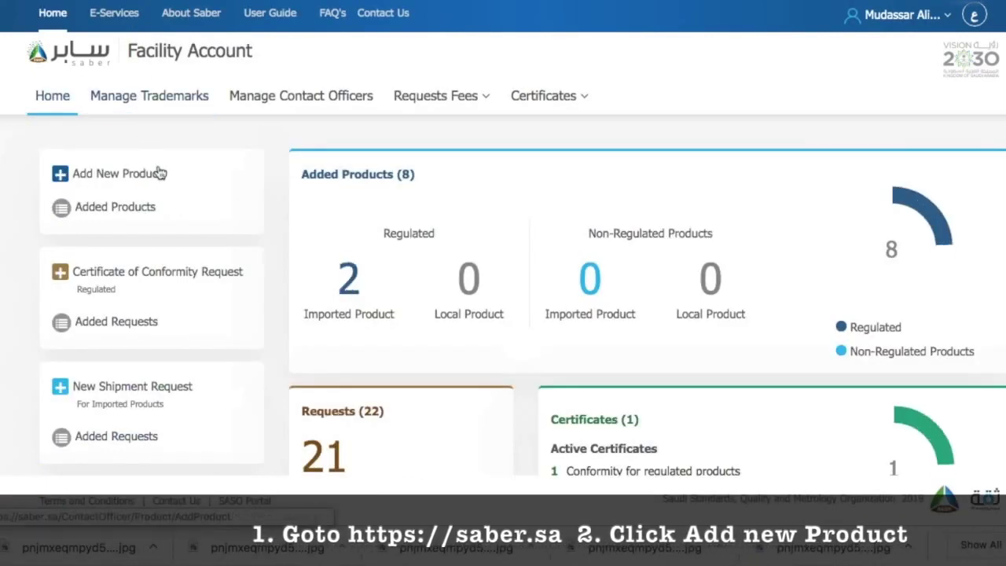
left_click_drag(168, 175, 75, 178)
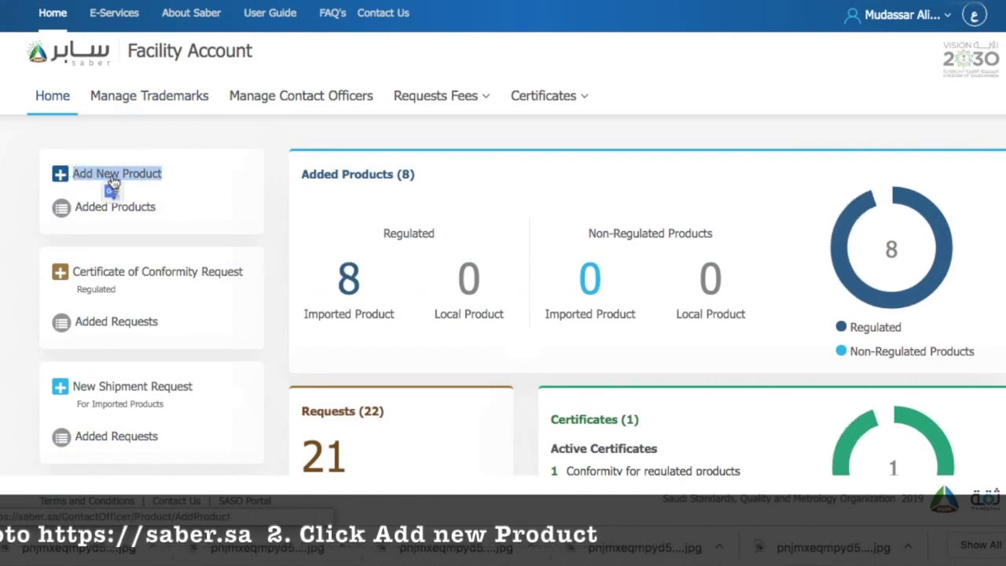
left_click(111, 180)
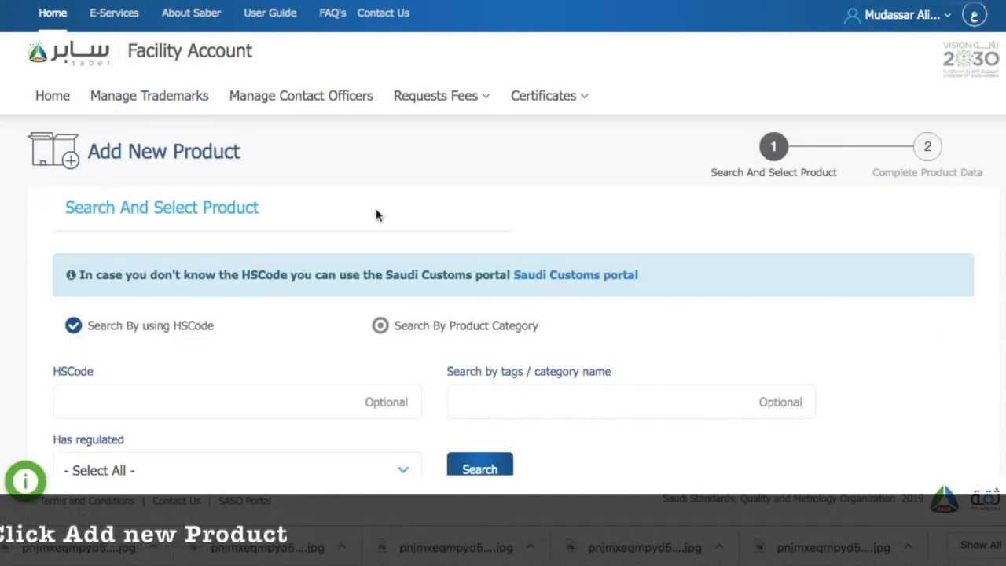
scroll(376, 215, "down", 3)
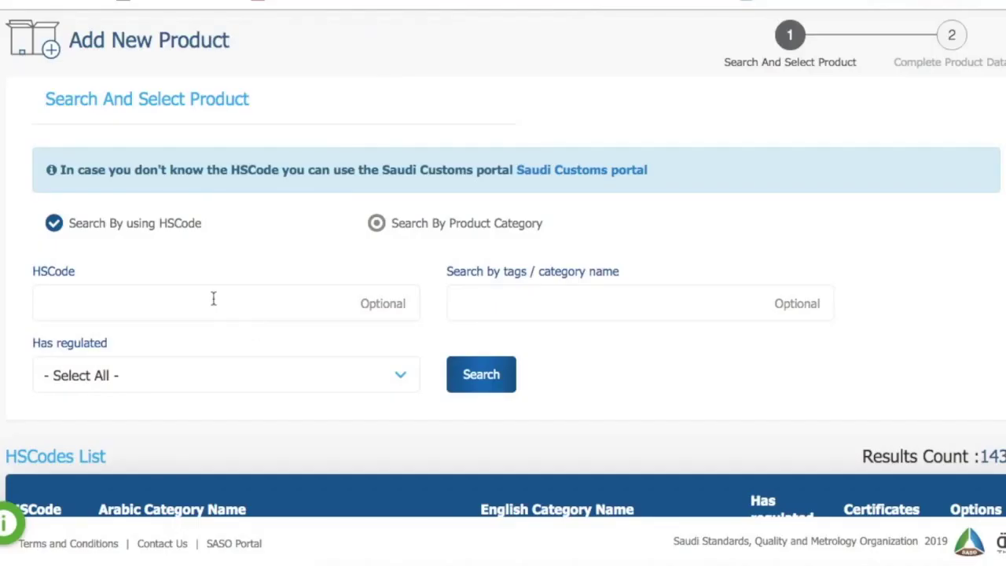
left_click(213, 299)
key("super+v")
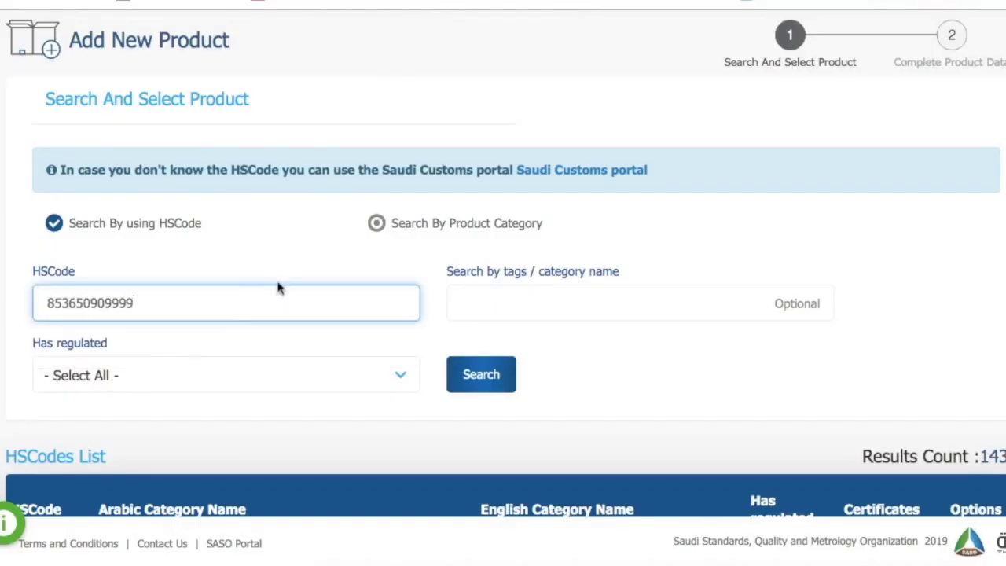
left_click(312, 260)
left_click(341, 375)
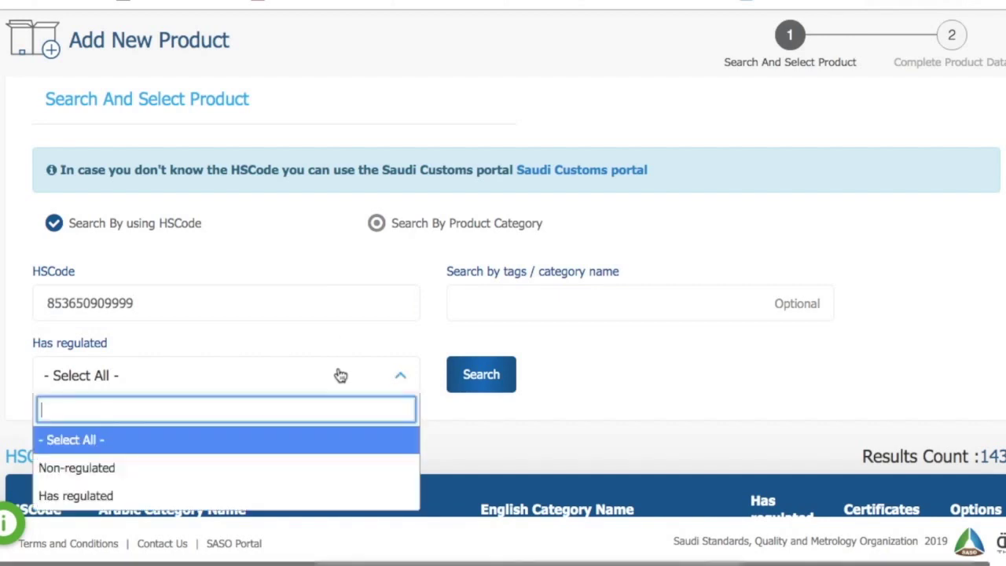
left_click(304, 496)
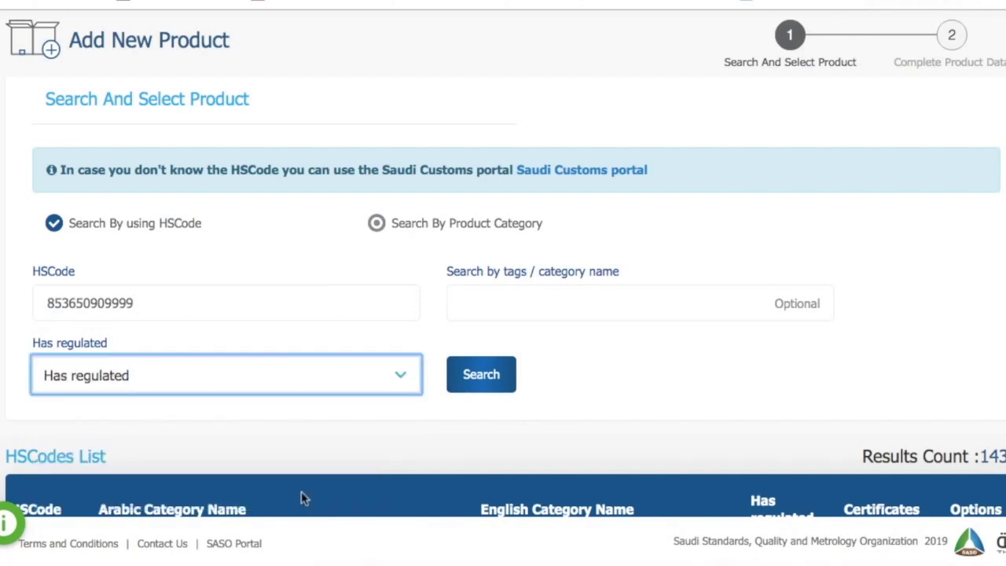
double_click(76, 353)
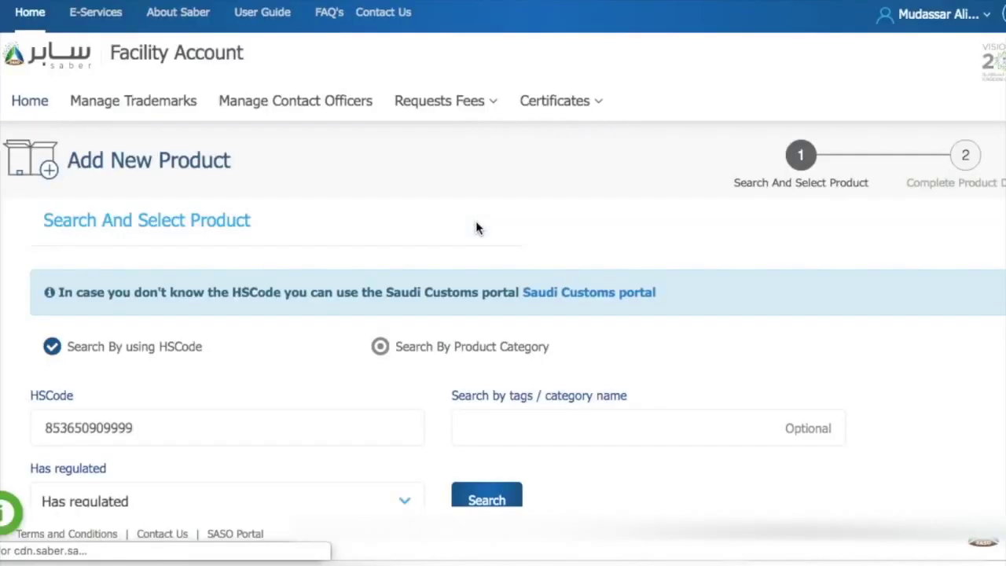
Step: Choose the "Other electric switches" category from the HSCodes list as the product's category
scroll(476, 227, "down", 2)
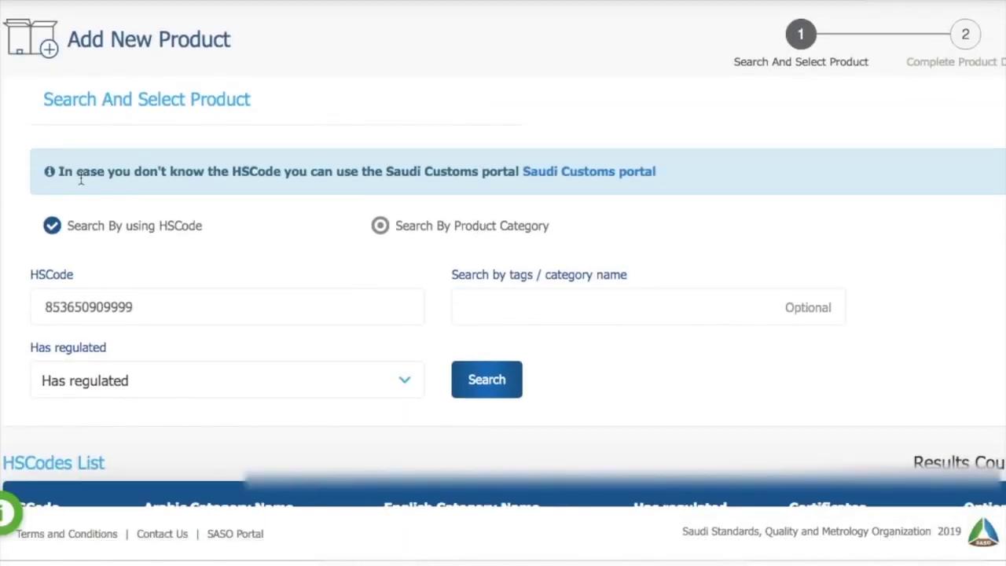
left_click_drag(275, 159, 459, 167)
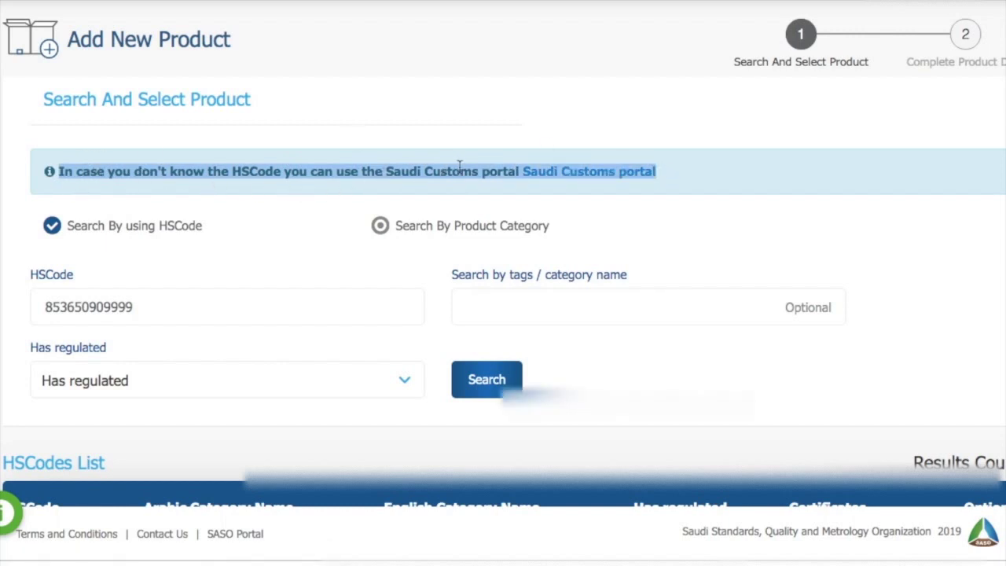
left_click(702, 180)
scroll(703, 180, "down", 1)
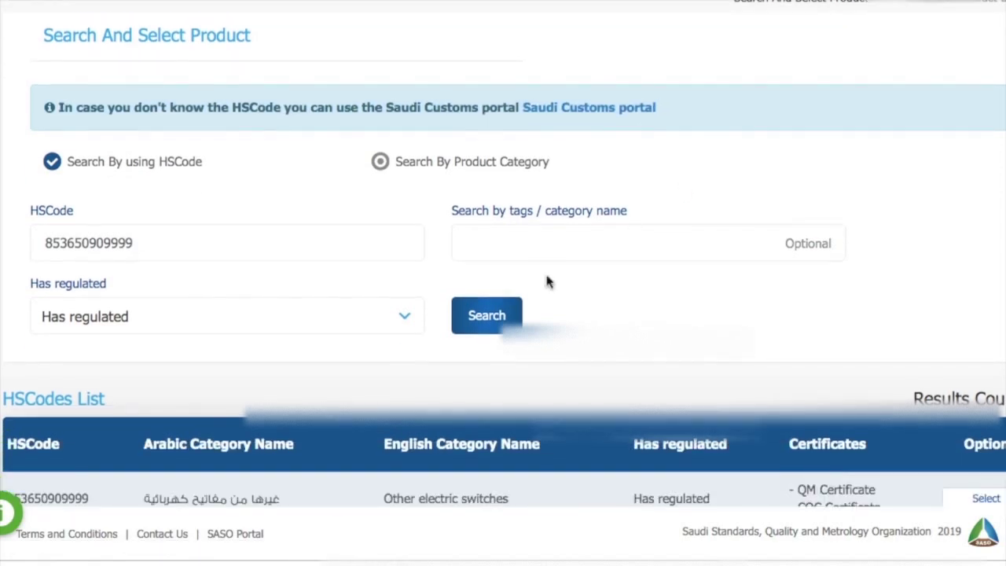
scroll(549, 281, "down", 1)
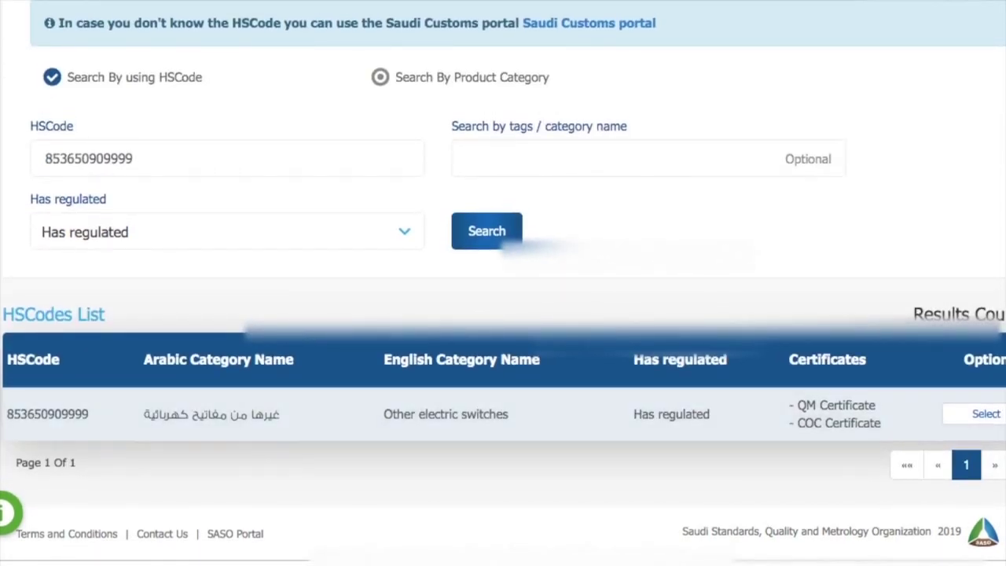
left_click_drag(4, 421, 326, 421)
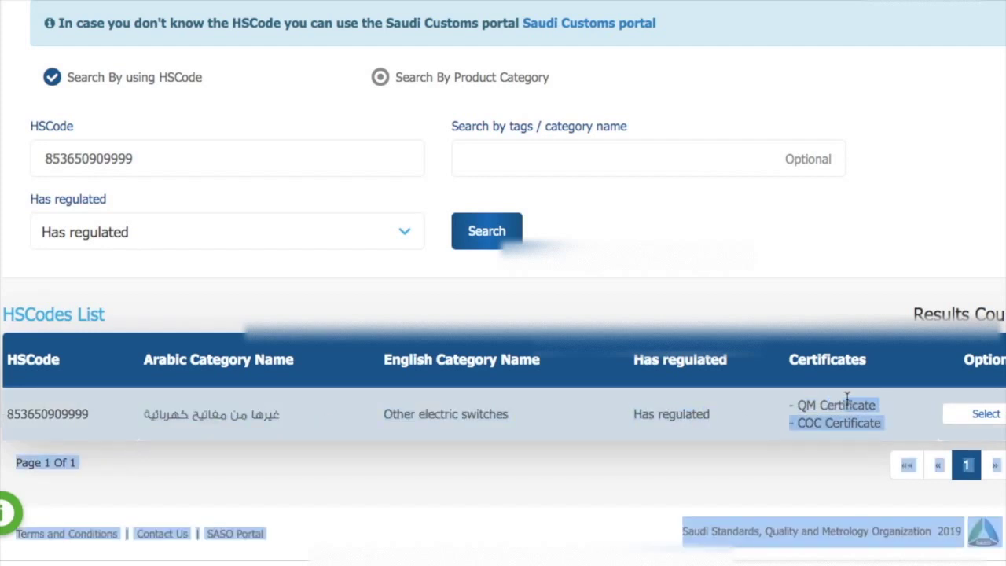
left_click(981, 415)
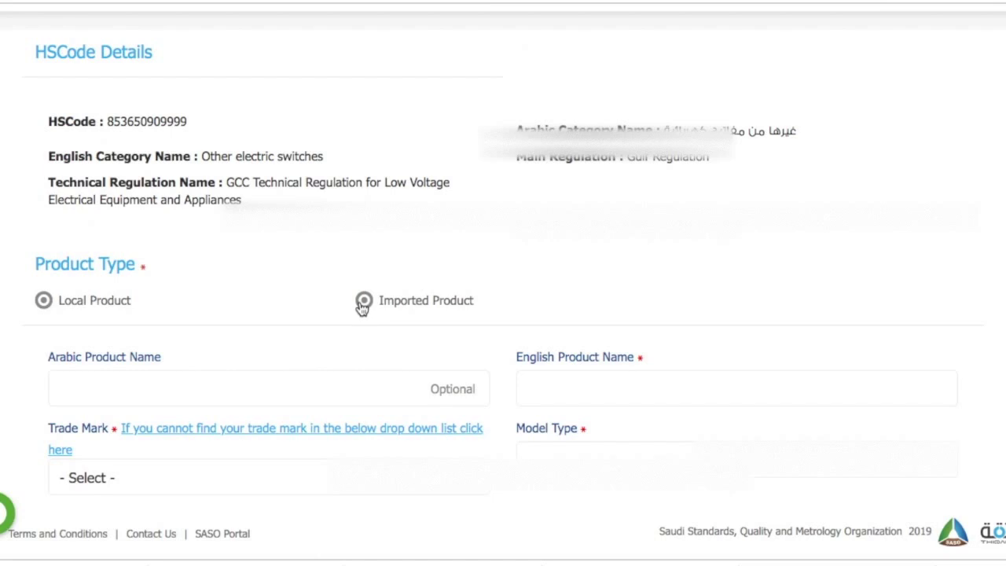
Step: Set the product type to Imported Product and the English product name to ELECTRIC SWITCHS
left_click_drag(474, 302, 429, 303)
scroll(404, 306, "down", 3)
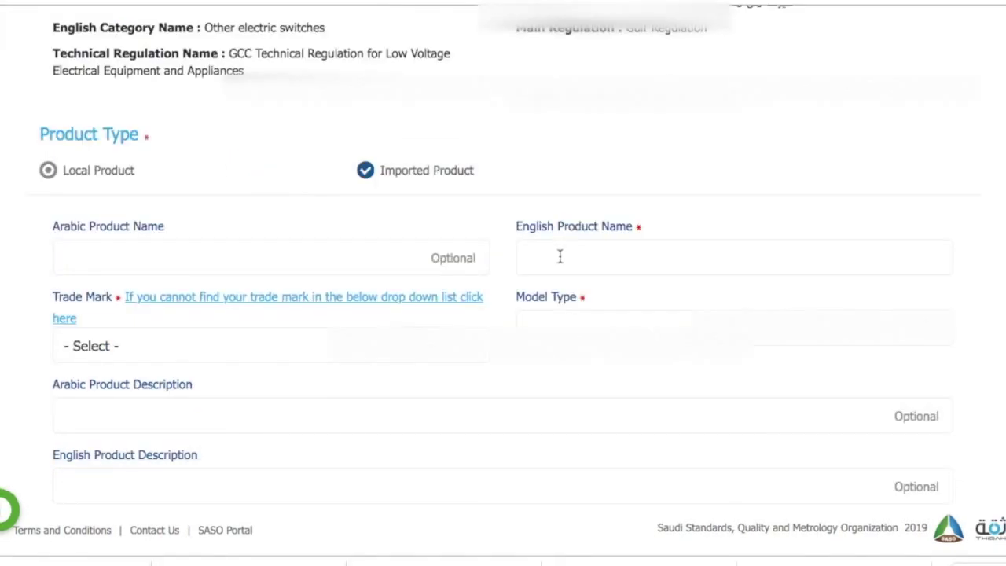
left_click(698, 257)
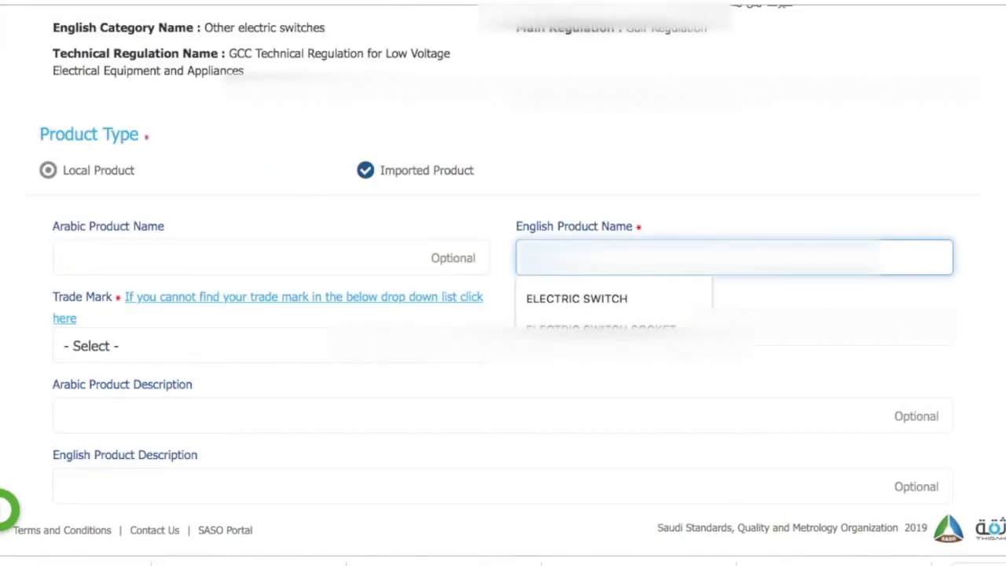
left_click(604, 303)
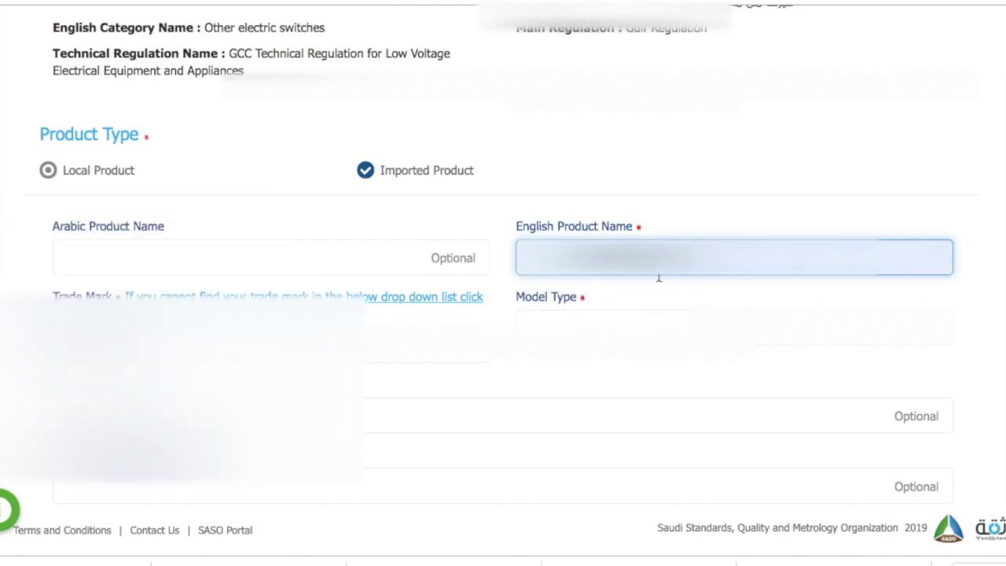
Step: Find and assign the Hailar trade mark to the product
scroll(659, 278, "down", 2)
left_click(380, 278)
type("ad")
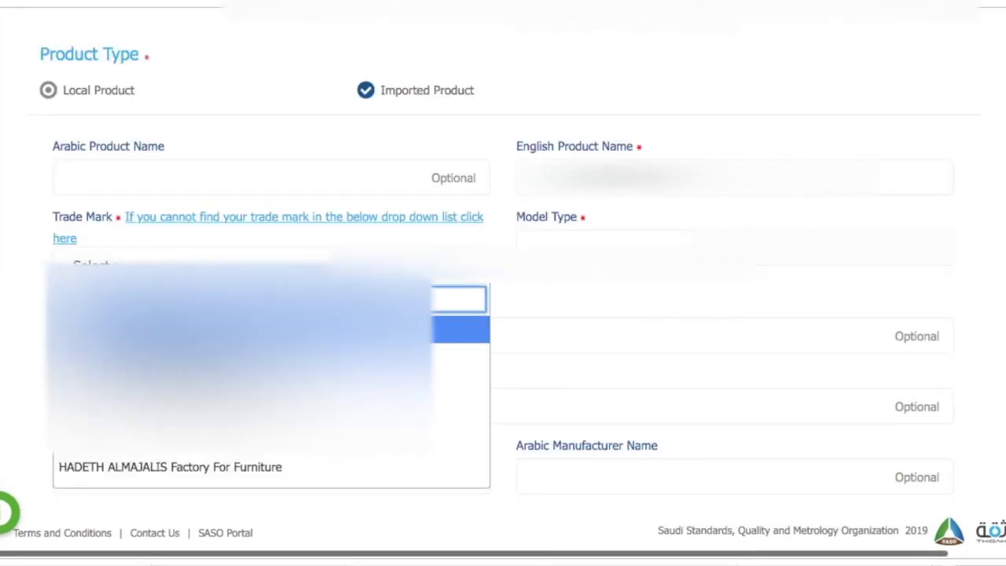
type("Hail")
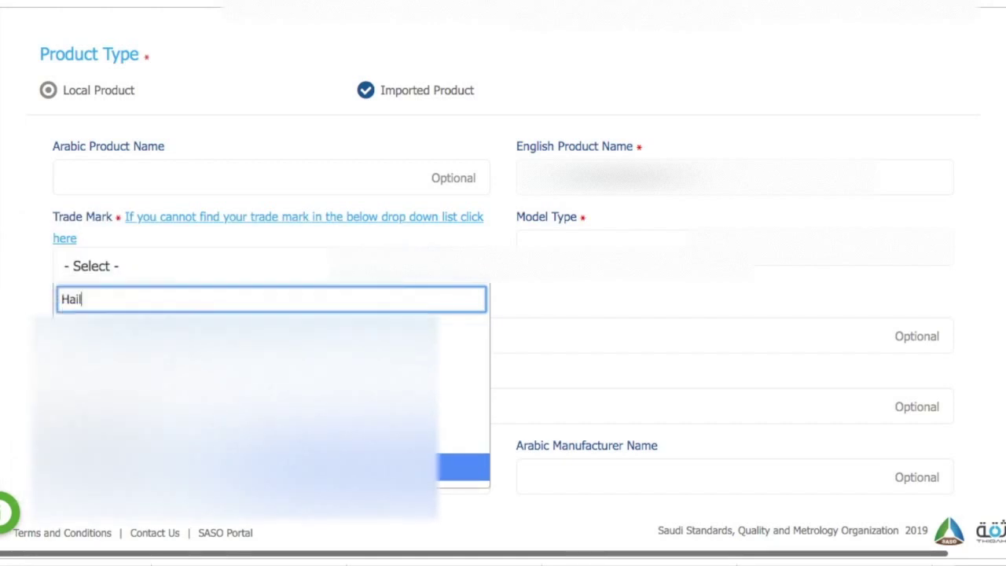
left_click(271, 440)
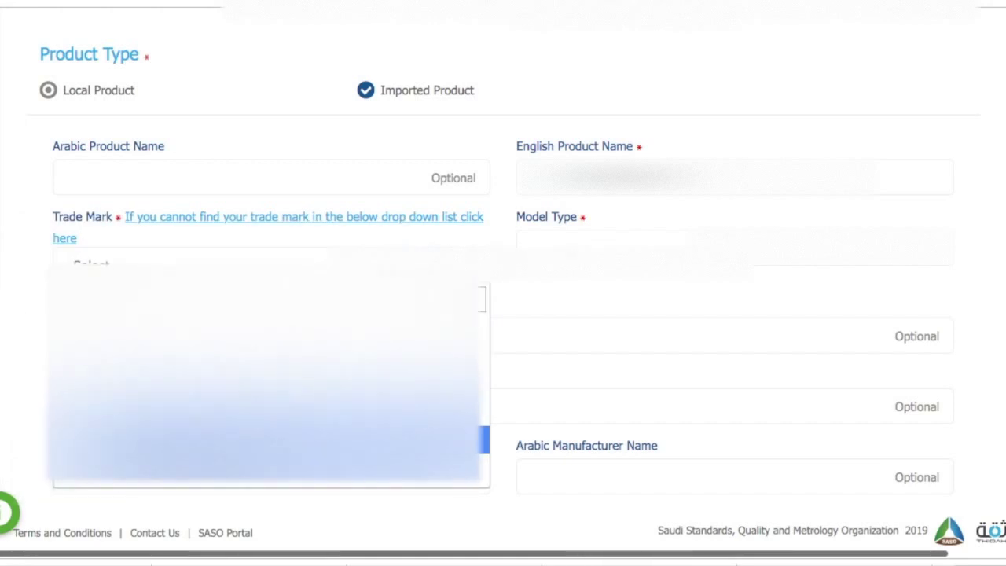
left_click(186, 451)
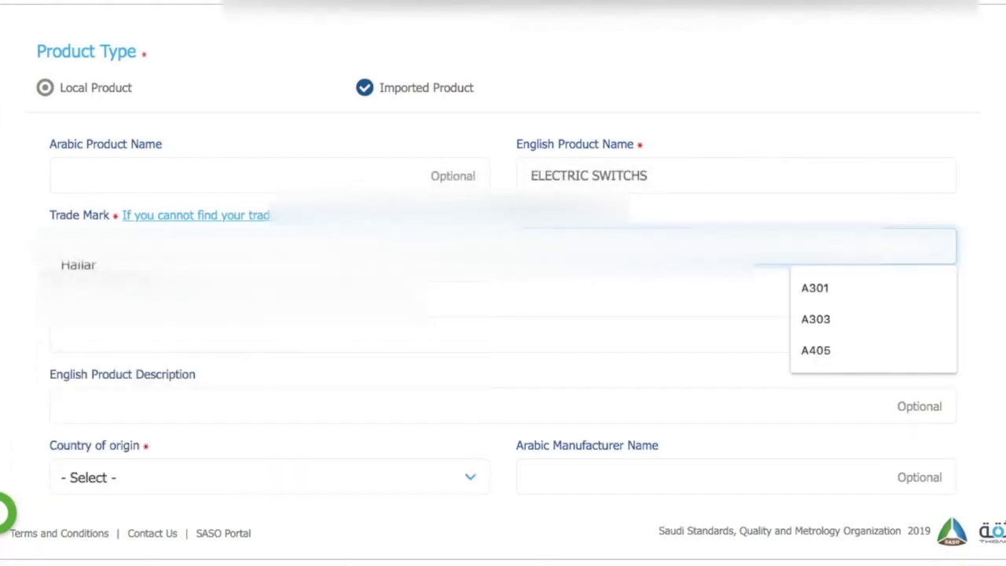
Step: Enter model types A301, A303, A306 and an English description giving each model's gang and way configuration with its 10A-240V rating
key("super+v")
scroll(503, 315, "down", 3)
left_click(437, 301)
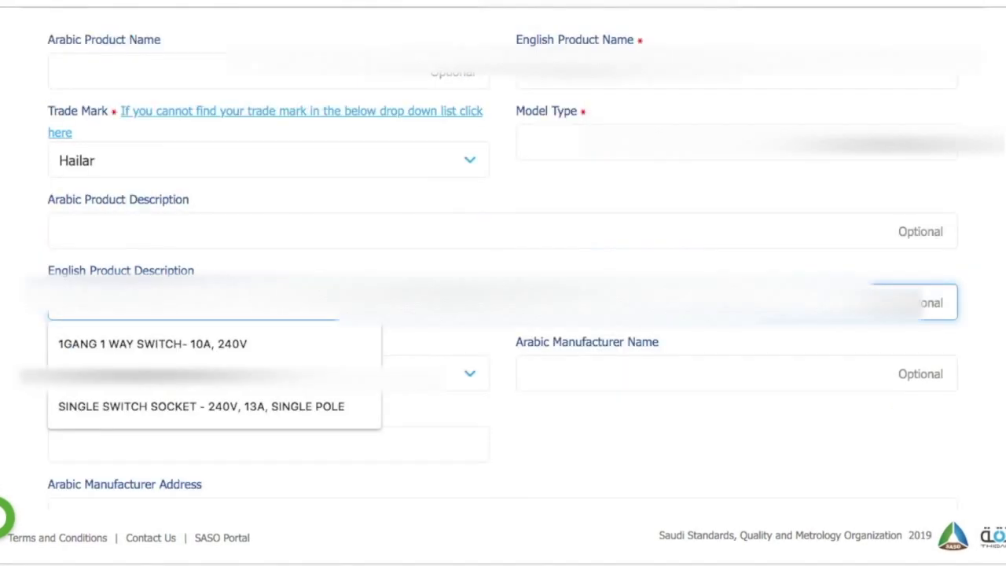
key("super+v")
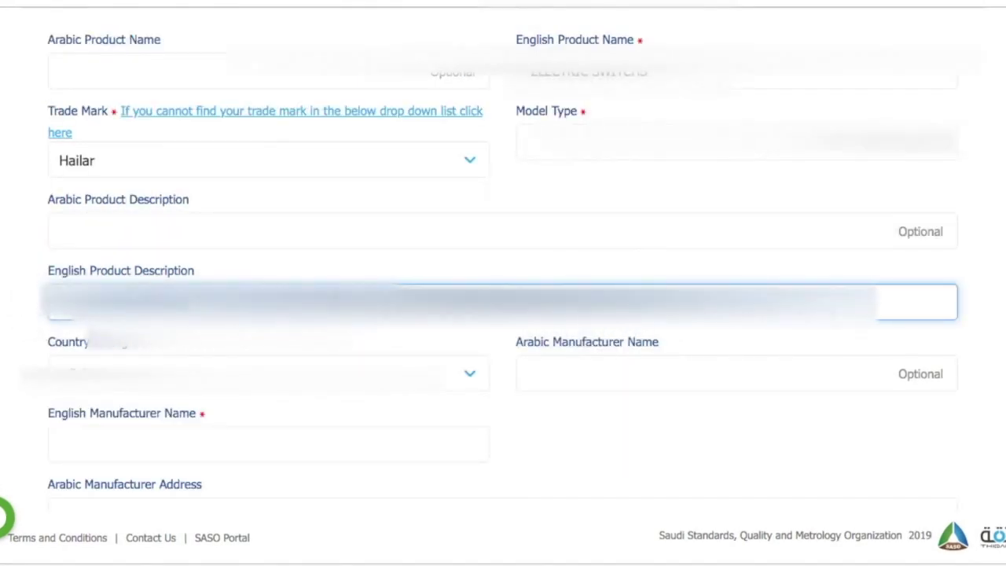
Step: Set the country of origin to China and fill in the manufacturer names and addresses from the saved autofill entry
left_click(313, 391)
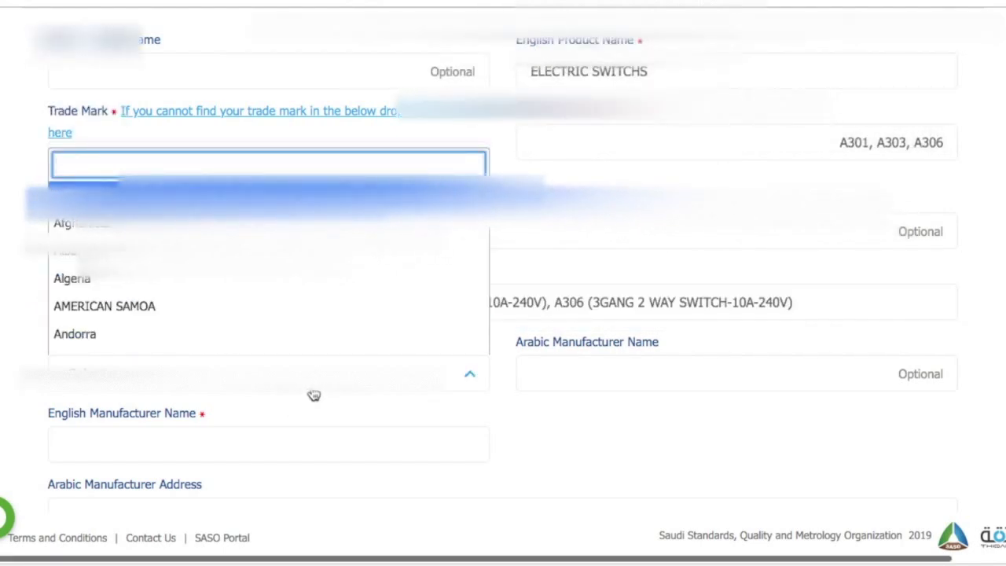
type("Chin")
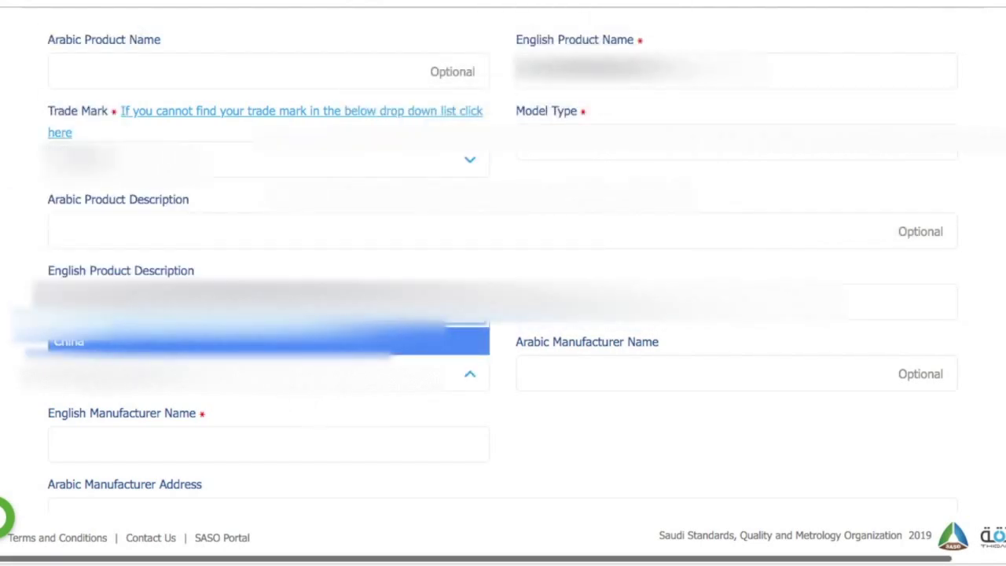
left_click(282, 344)
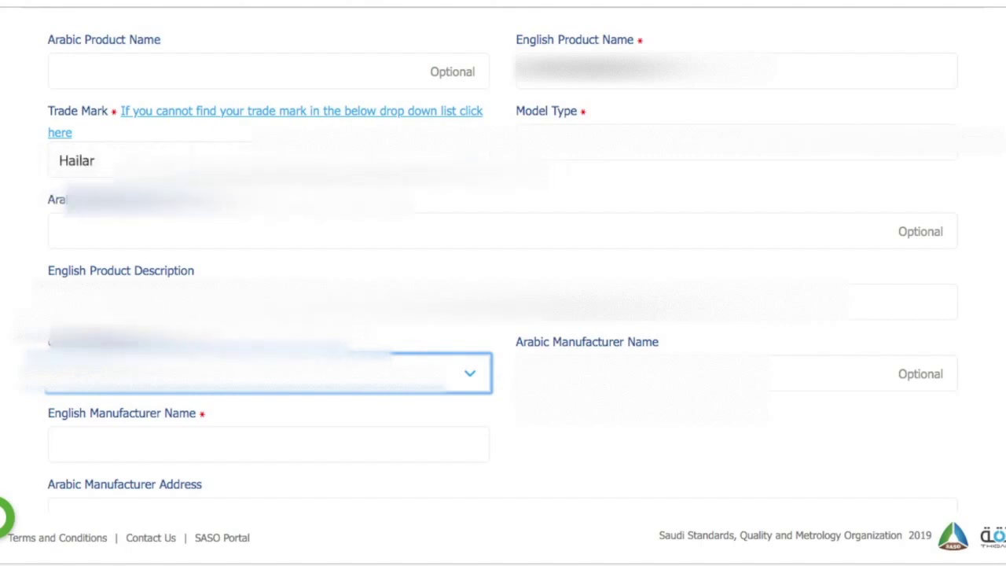
left_click(586, 373)
left_click(586, 425)
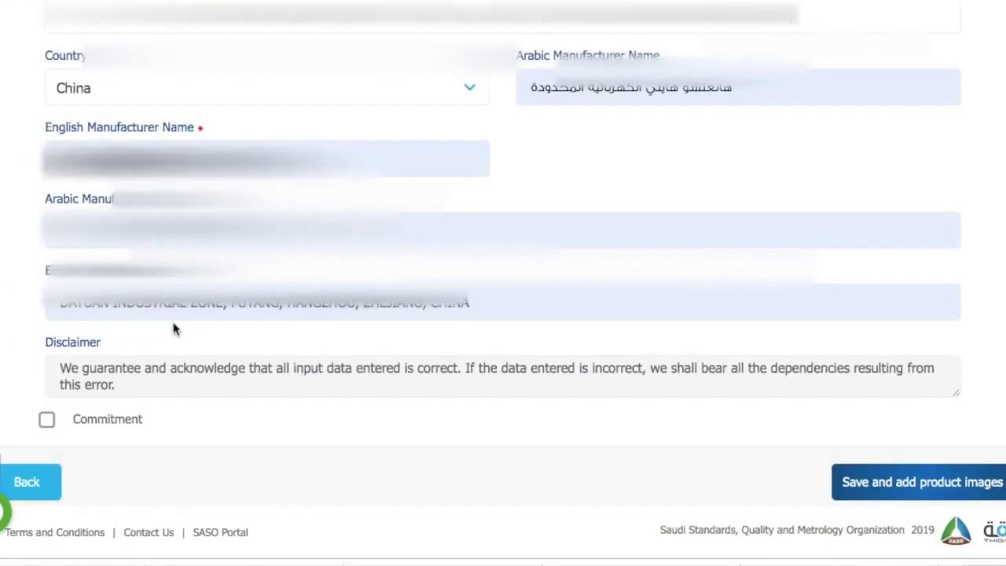
Step: Review the English manufacturer name and English manufacturer address entries
scroll(71, 224, "up", 1)
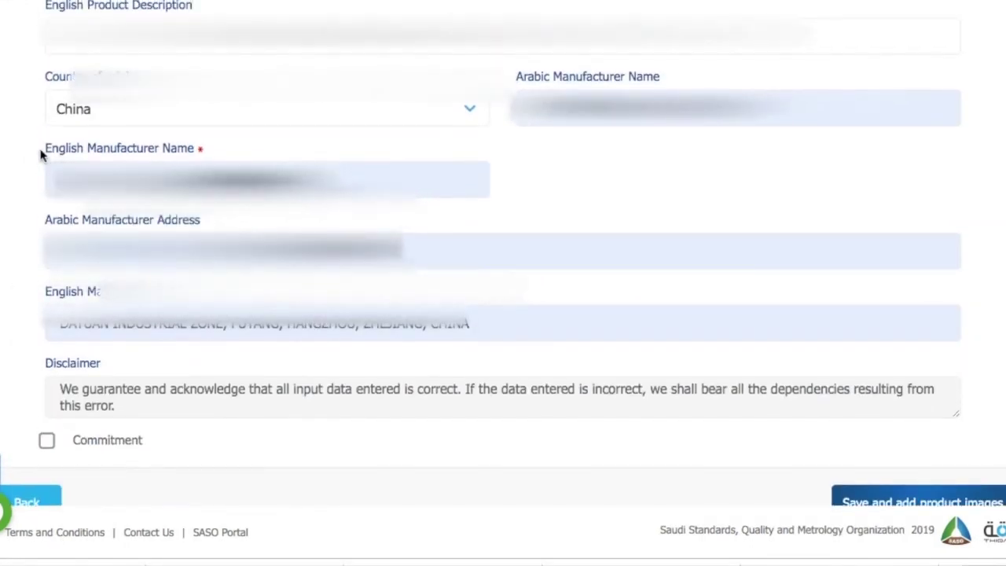
left_click_drag(41, 152, 149, 159)
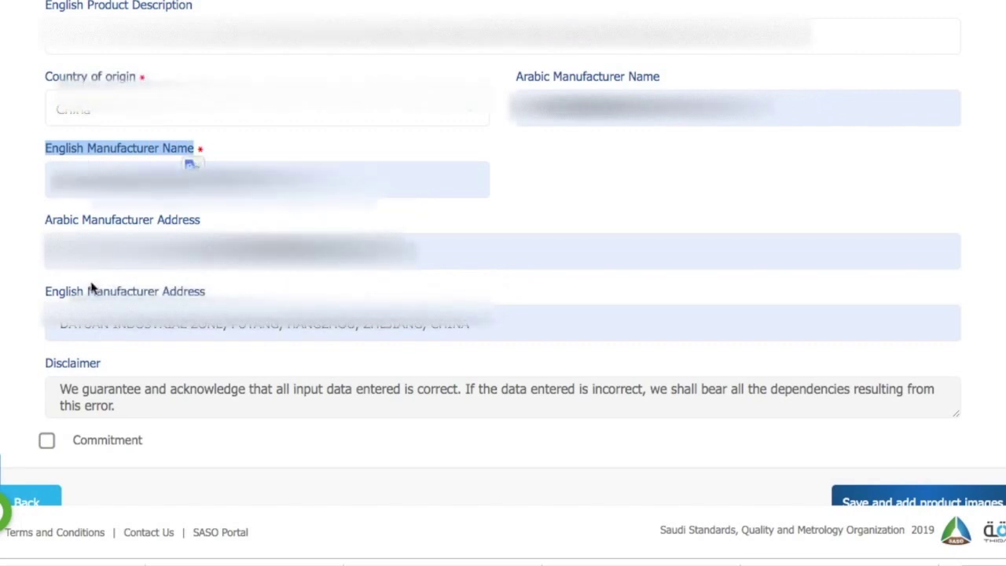
left_click_drag(45, 297, 213, 298)
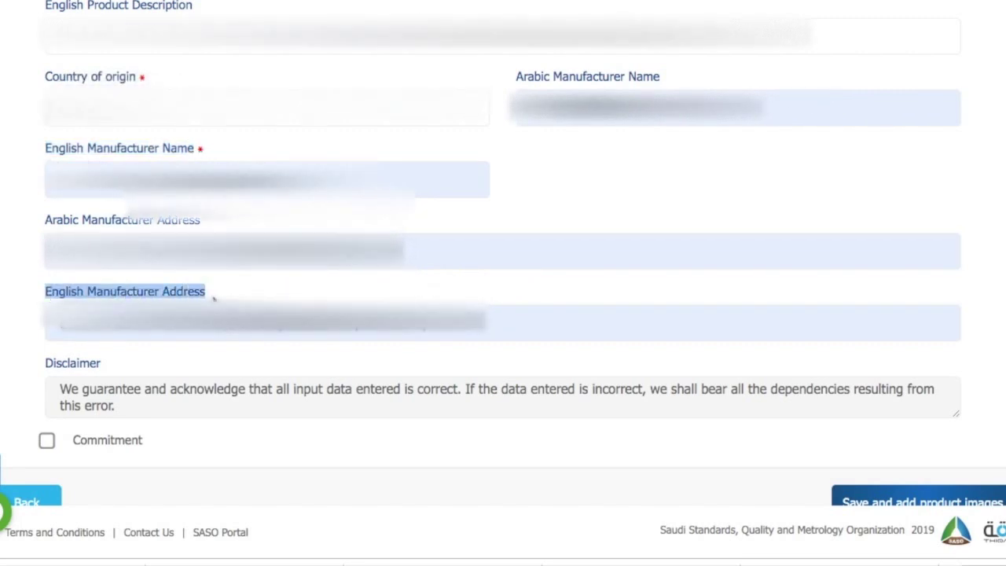
left_click(260, 322)
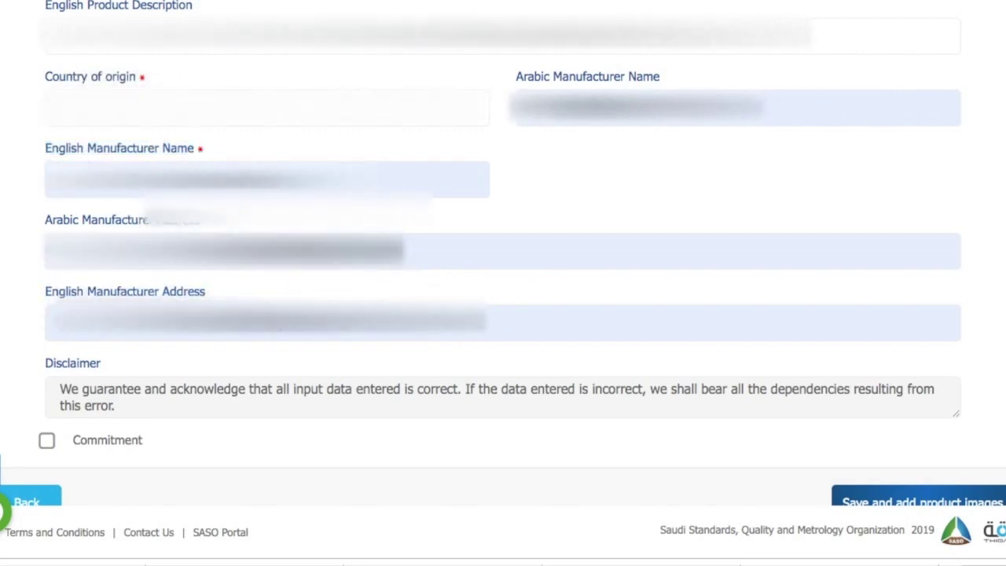
left_click(294, 369)
left_click(197, 161)
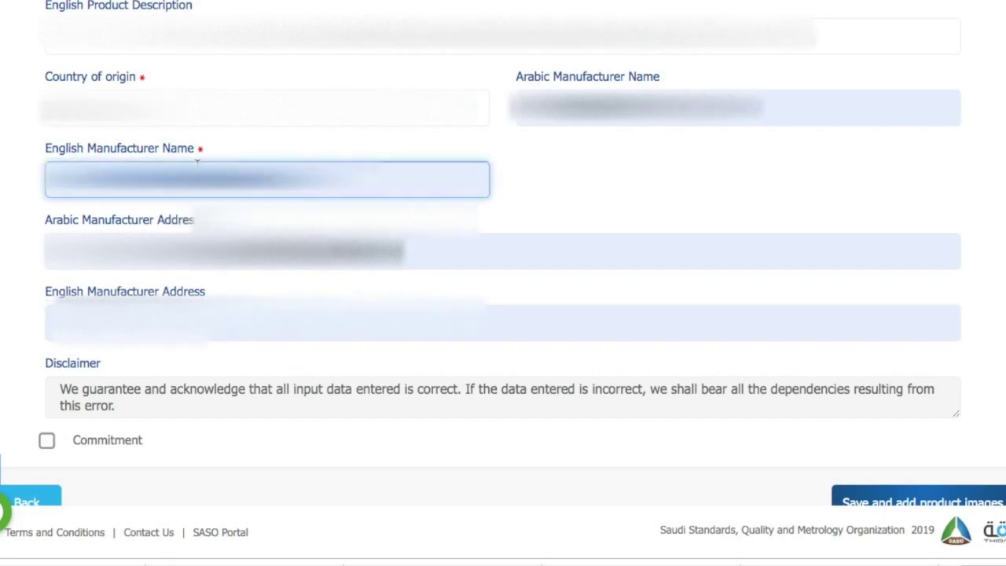
left_click(254, 151)
Step: Read the disclaimer and accept it by enabling the Commitment option
left_click(54, 406)
triple_click(131, 402)
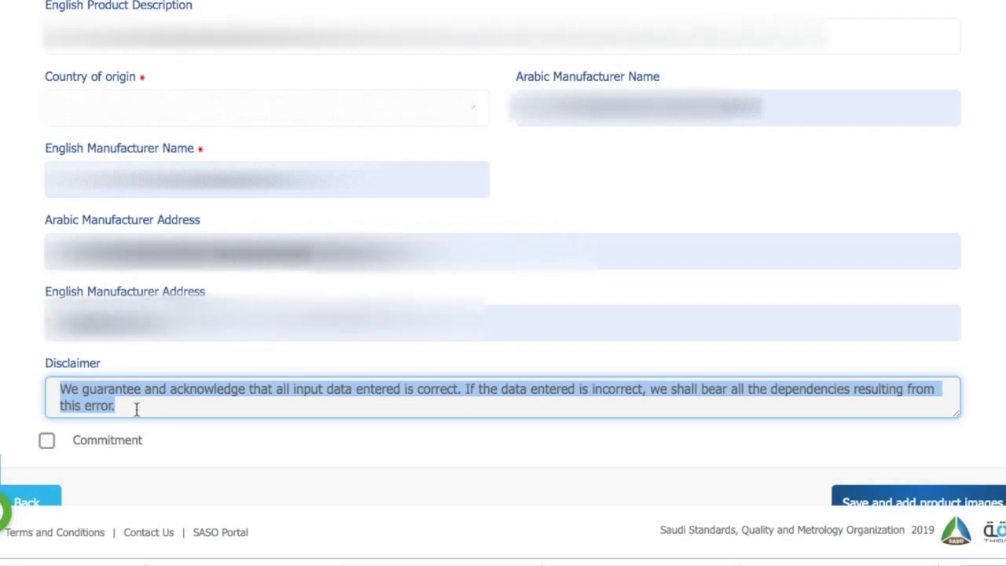
scroll(47, 409, "down", 1)
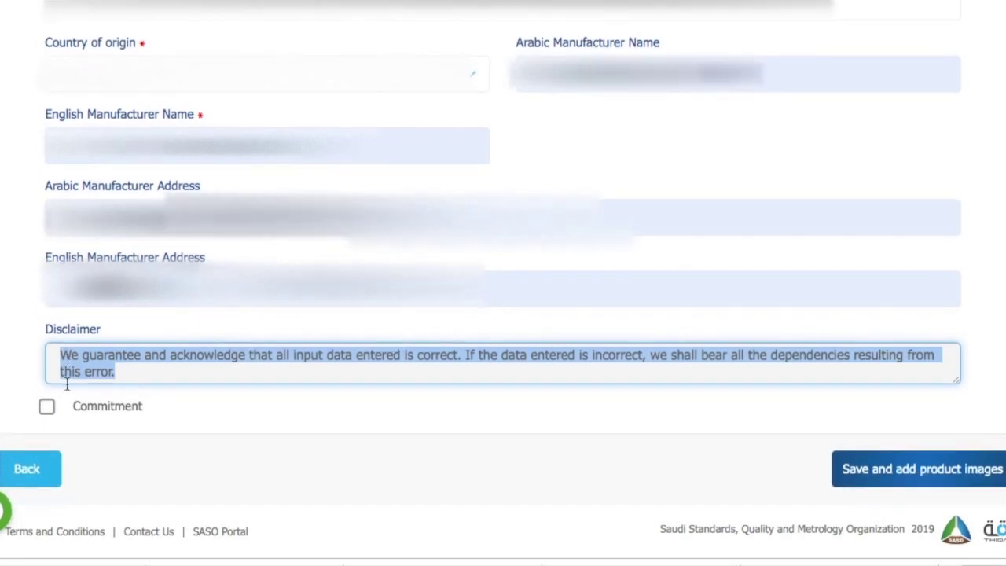
left_click(48, 407)
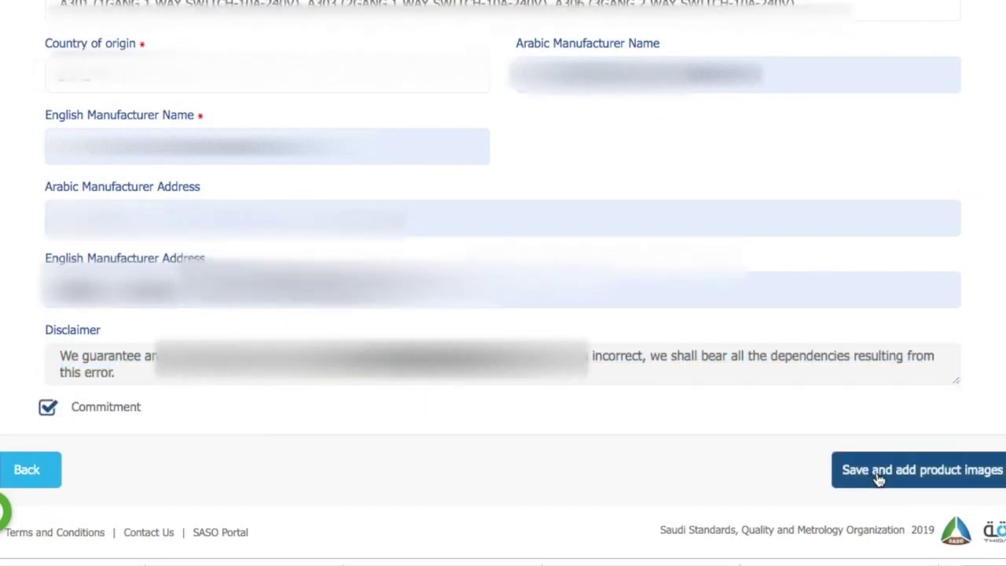
Step: Save the product data and upload the Desktop image ending in c5d1f5ab2437.jpg as the first product image
left_click(877, 473)
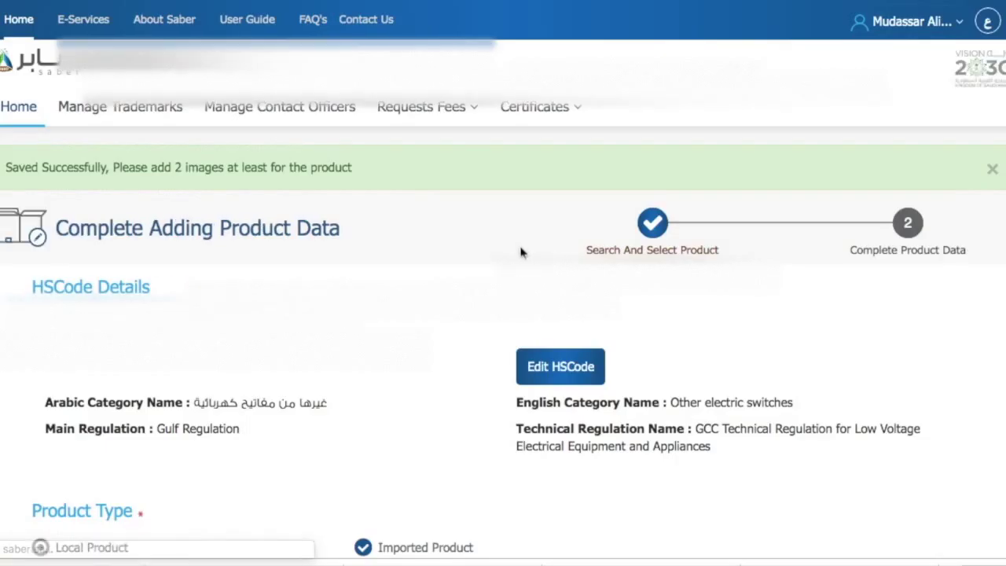
scroll(397, 188, "down", 10)
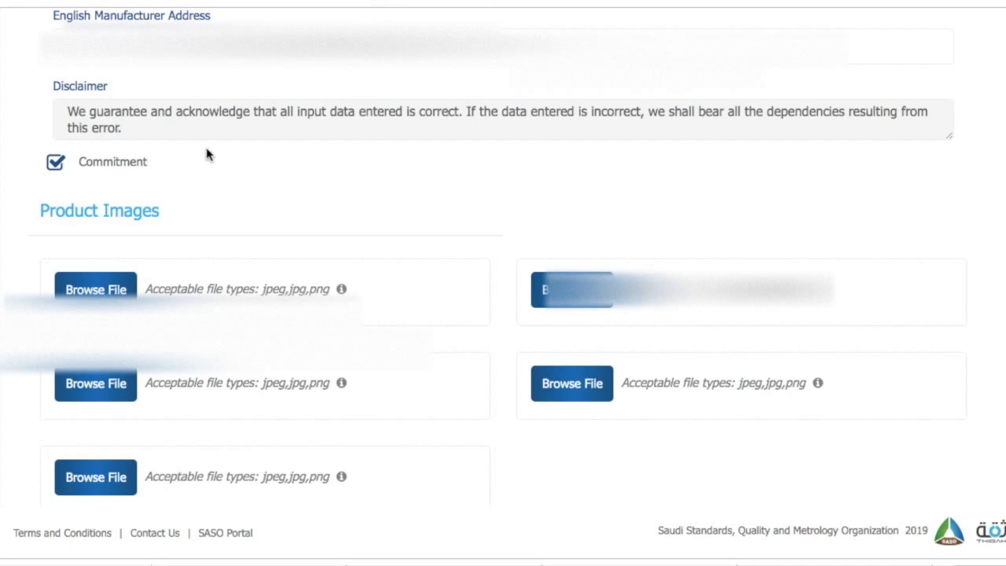
scroll(207, 154, "down", 2)
left_click(95, 190)
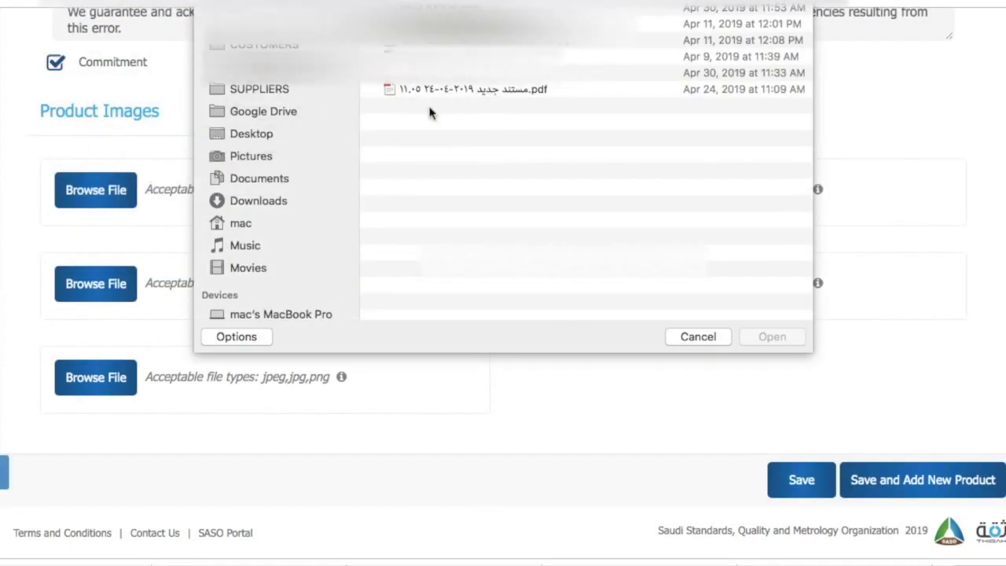
left_click(290, 134)
double_click(433, 72)
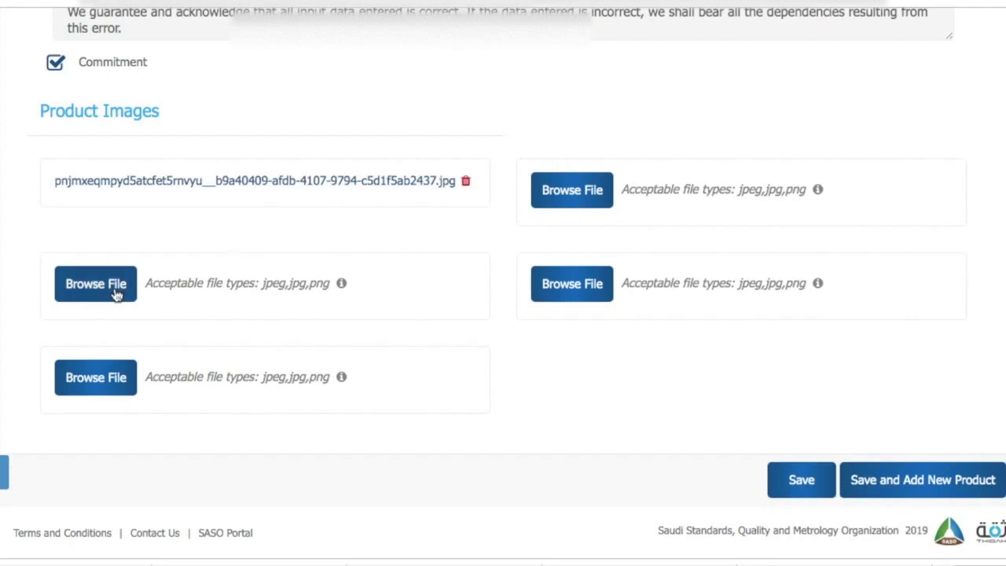
Step: Upload the Desktop images ending in 37e04840f686.jpg and d7413929a46e.jpg to the two empty image slots below the first image
left_click(117, 288)
double_click(420, 92)
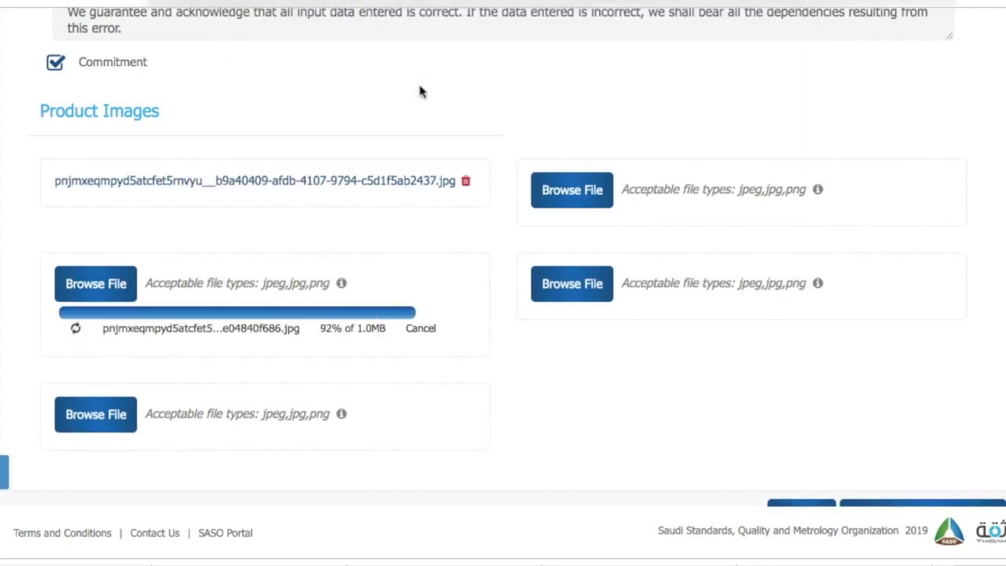
left_click(108, 393)
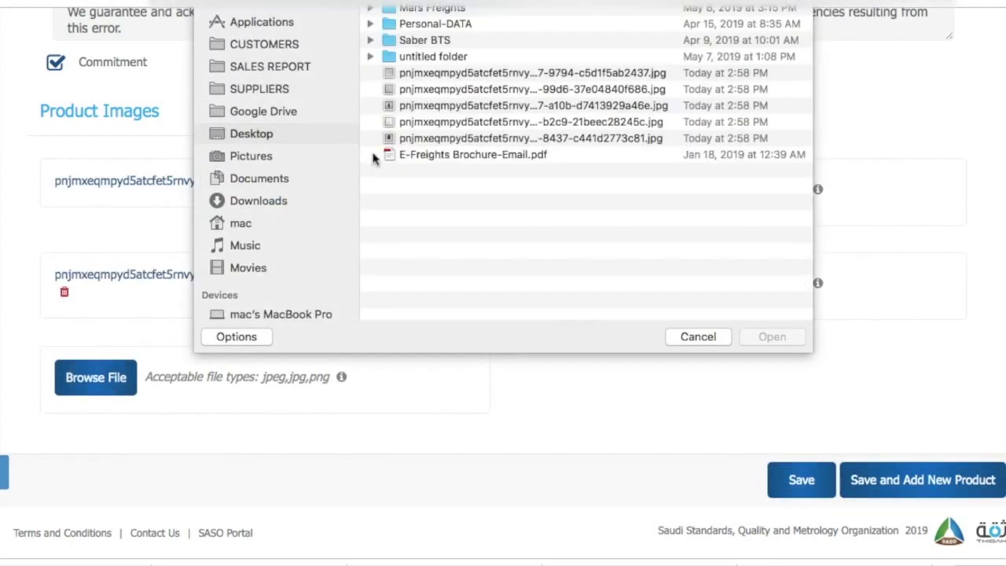
left_click(448, 109)
key("Return")
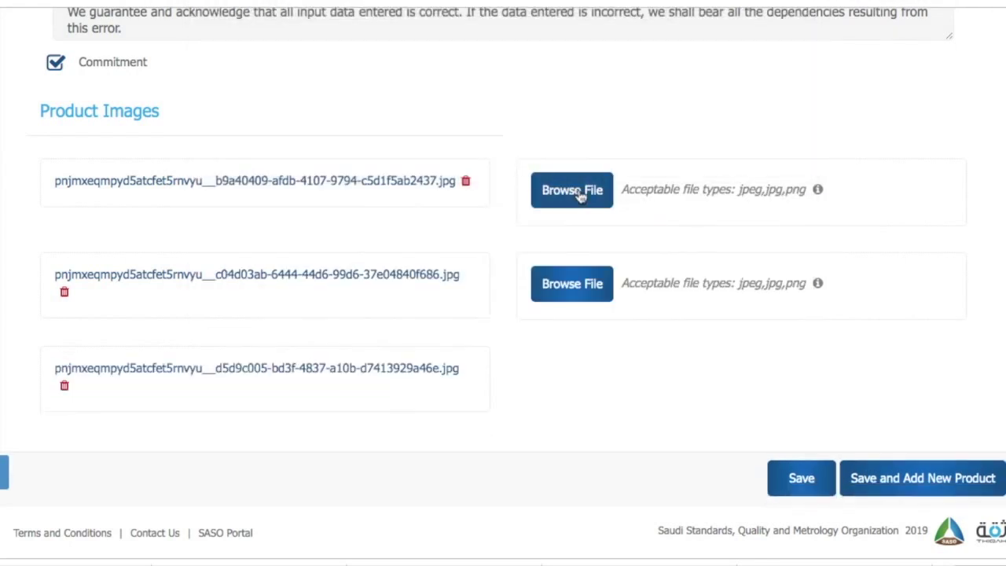
Step: Fill the two remaining product image slots with the Desktop images ending in 21beec28245c.jpg and c441d2773c81.jpg
left_click(580, 191)
double_click(440, 131)
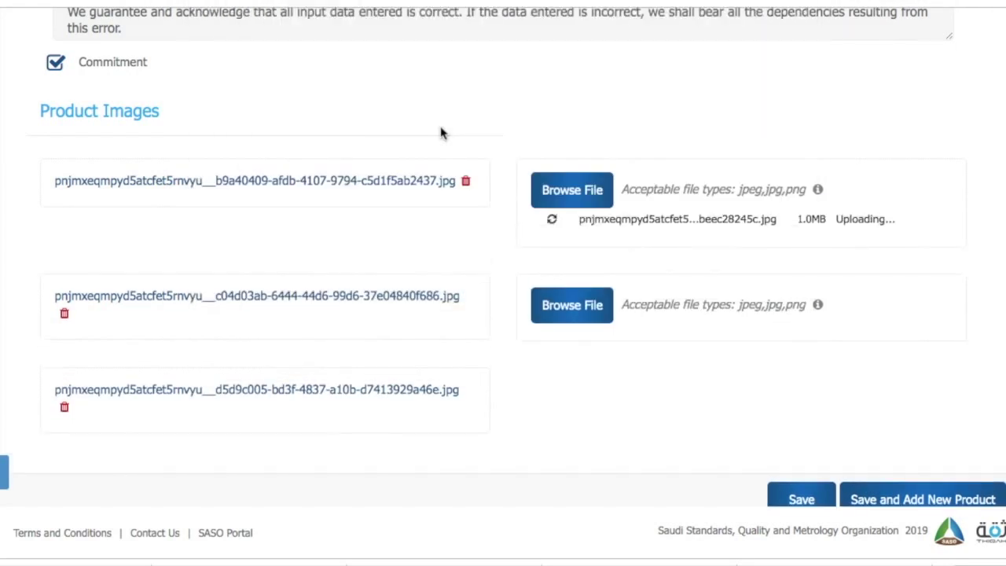
left_click(582, 291)
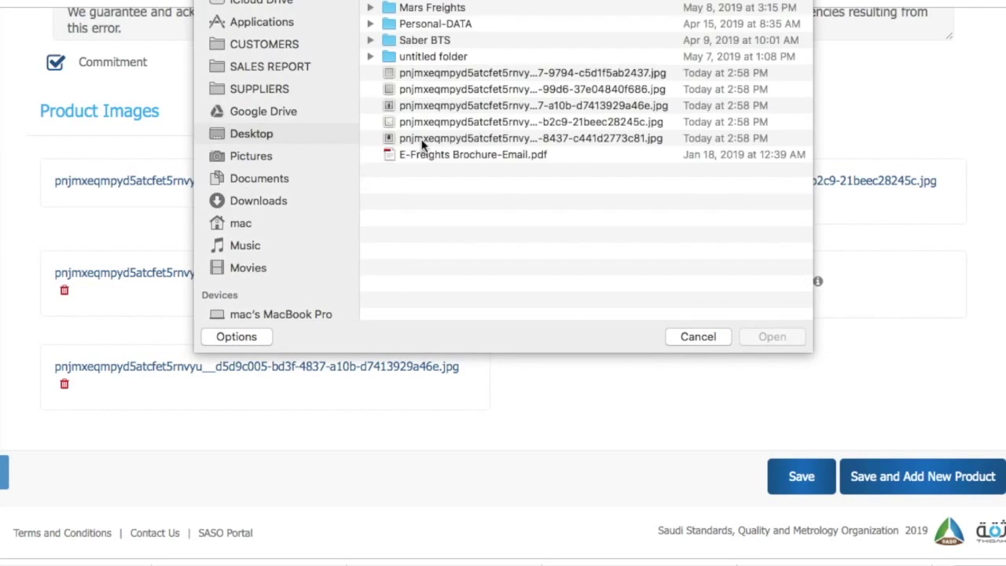
double_click(423, 143)
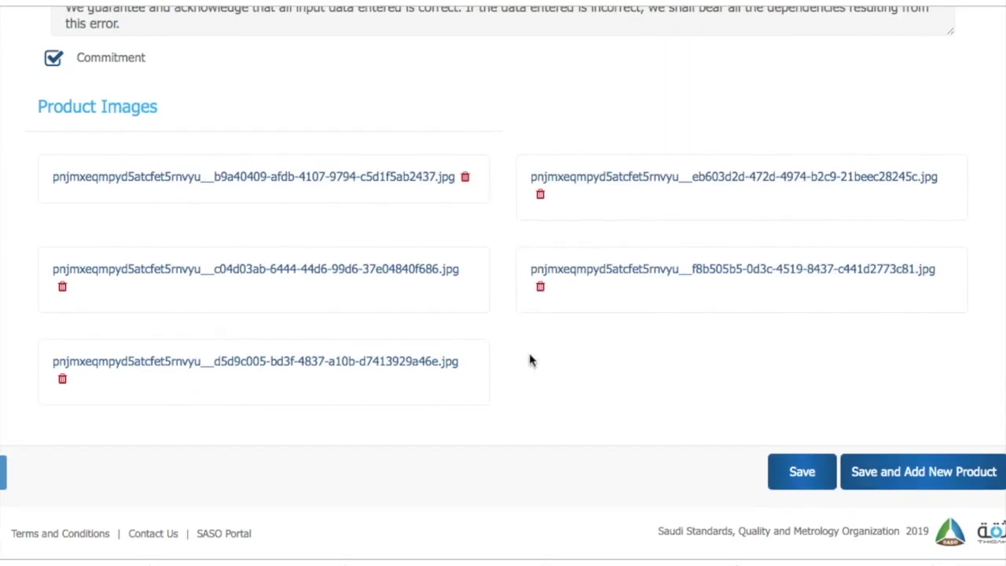
Step: Save the product with its images and locate the ELECTRIC SWITCHS entry in the facility's product list
left_click(929, 485)
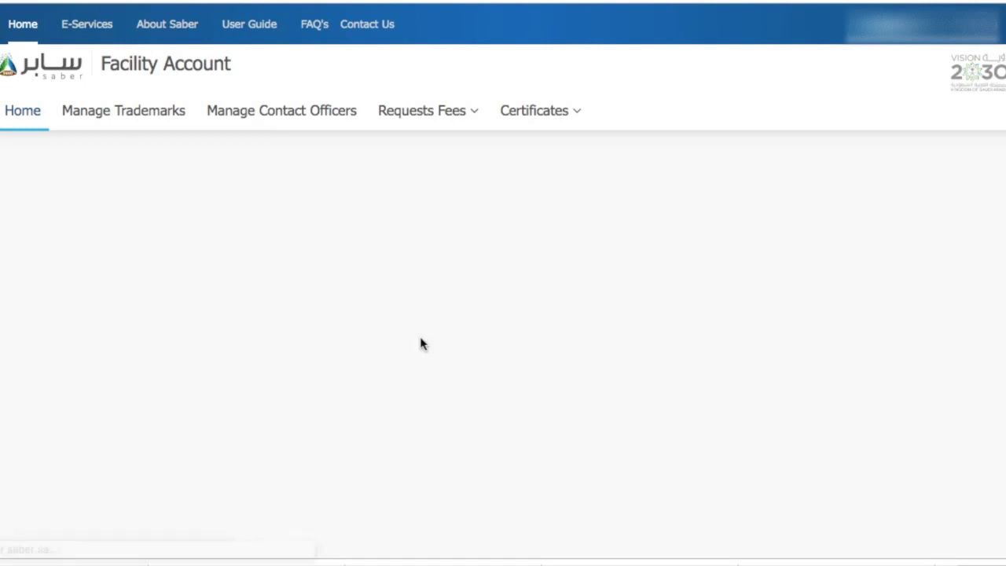
scroll(419, 341, "down", 2)
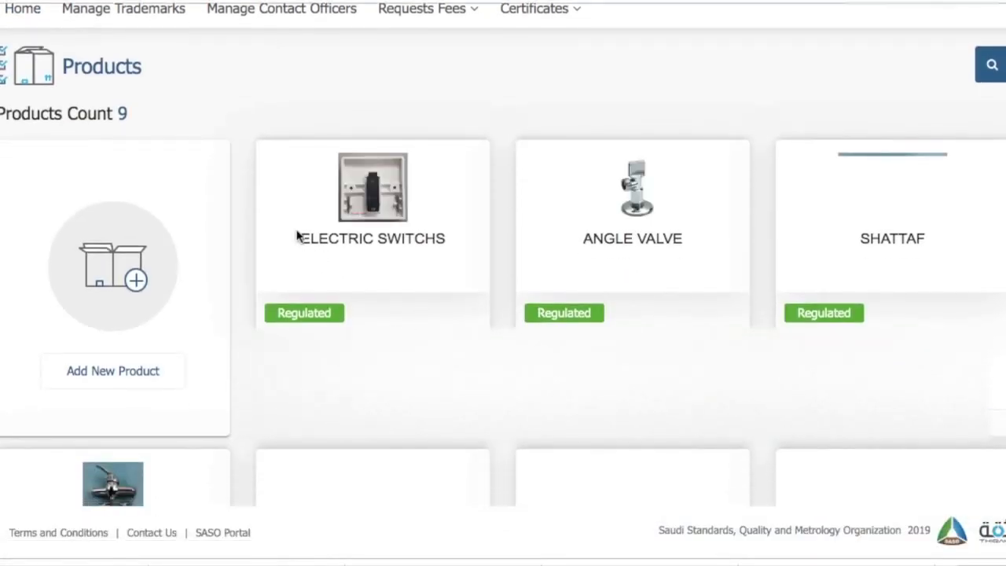
left_click_drag(297, 236, 463, 242)
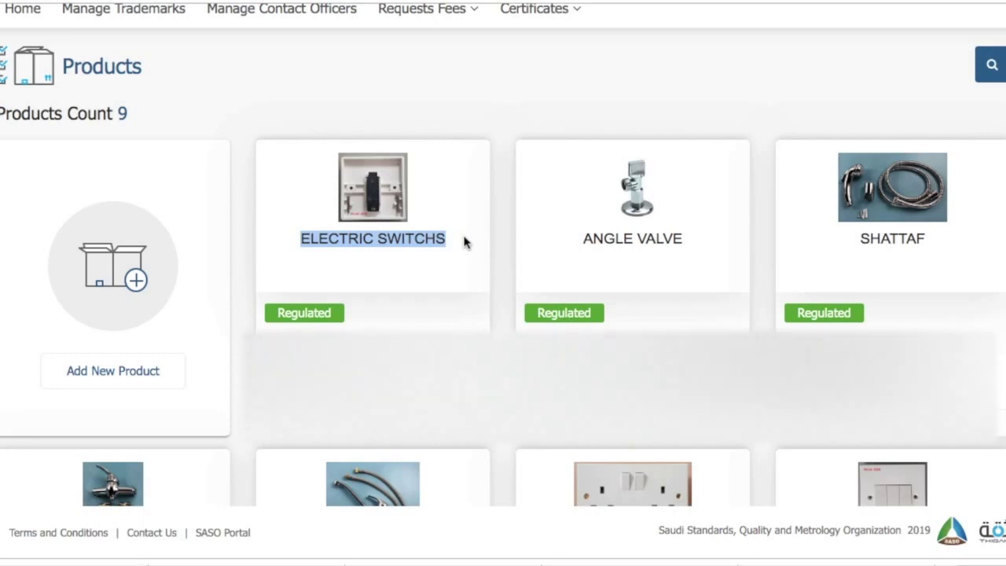